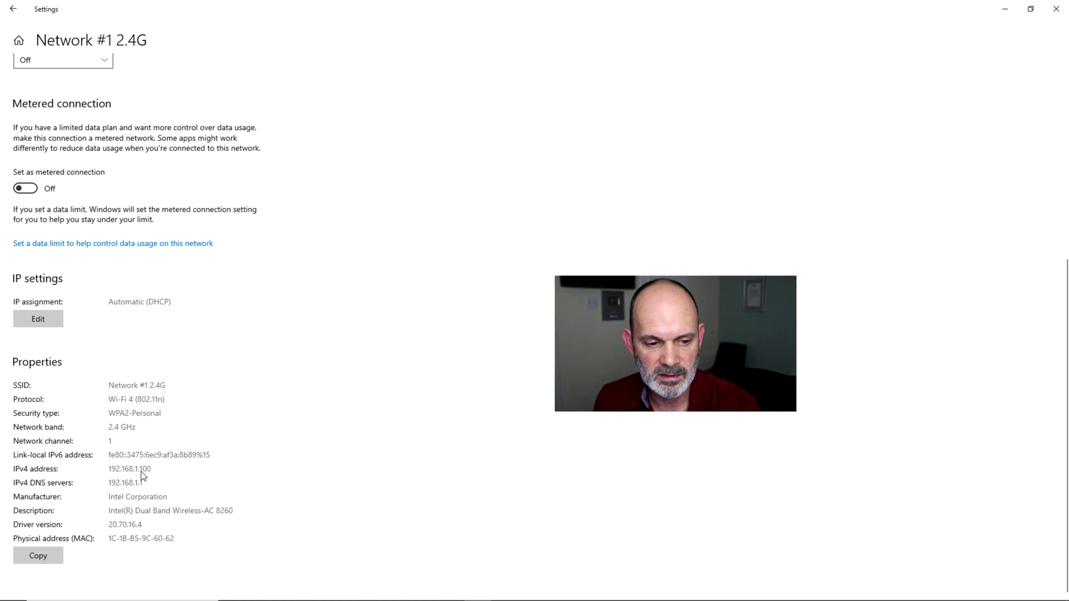
Switch to the network diagram in Photos and close the Settings window showing the Wi-Fi connection's properties.
mouse_move(469, 598)
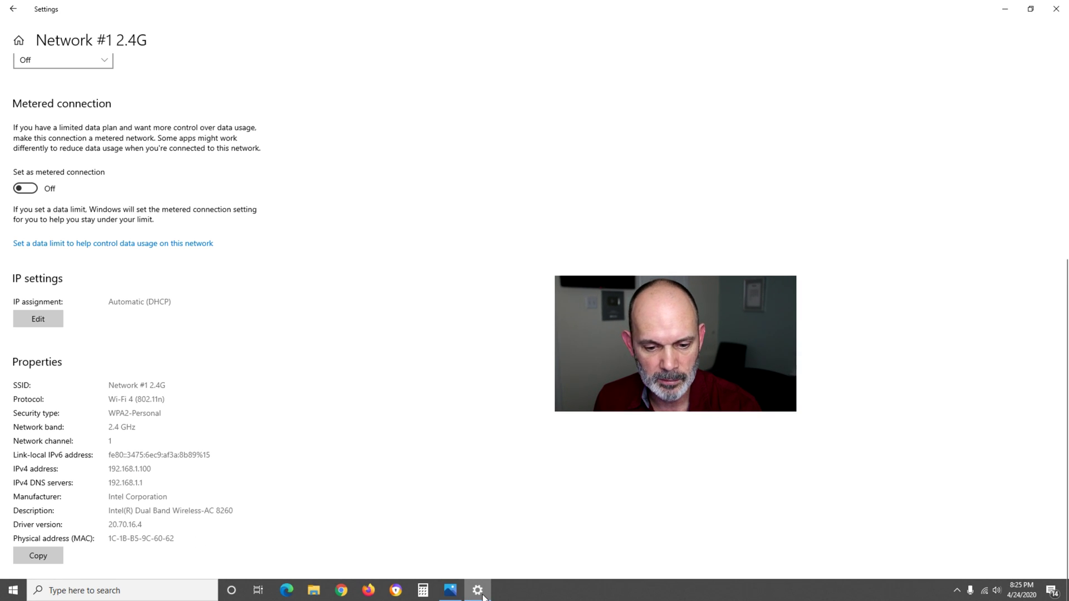
click(452, 595)
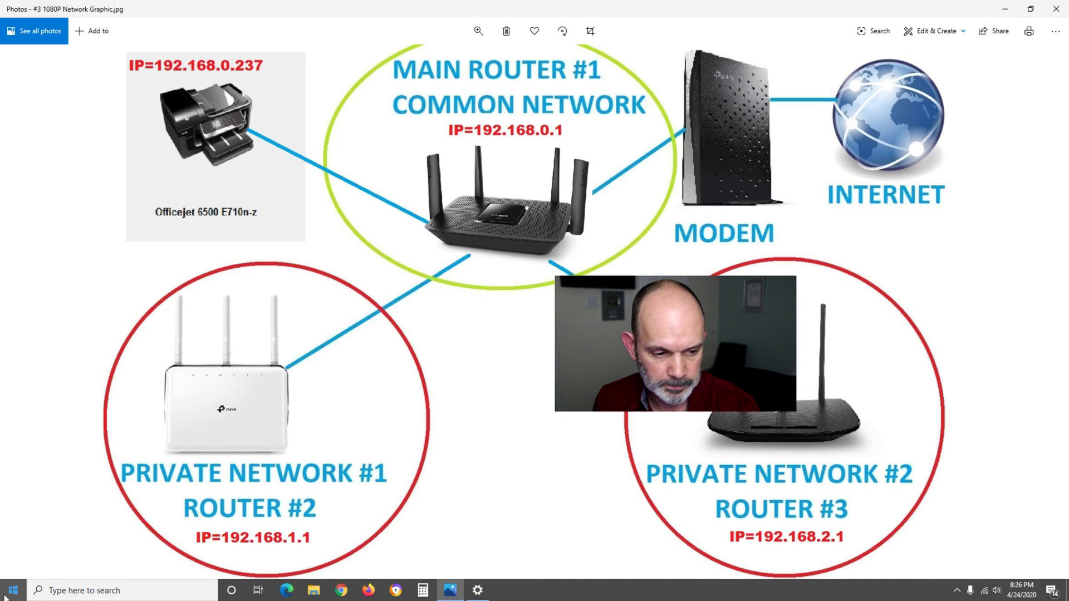
click(7, 598)
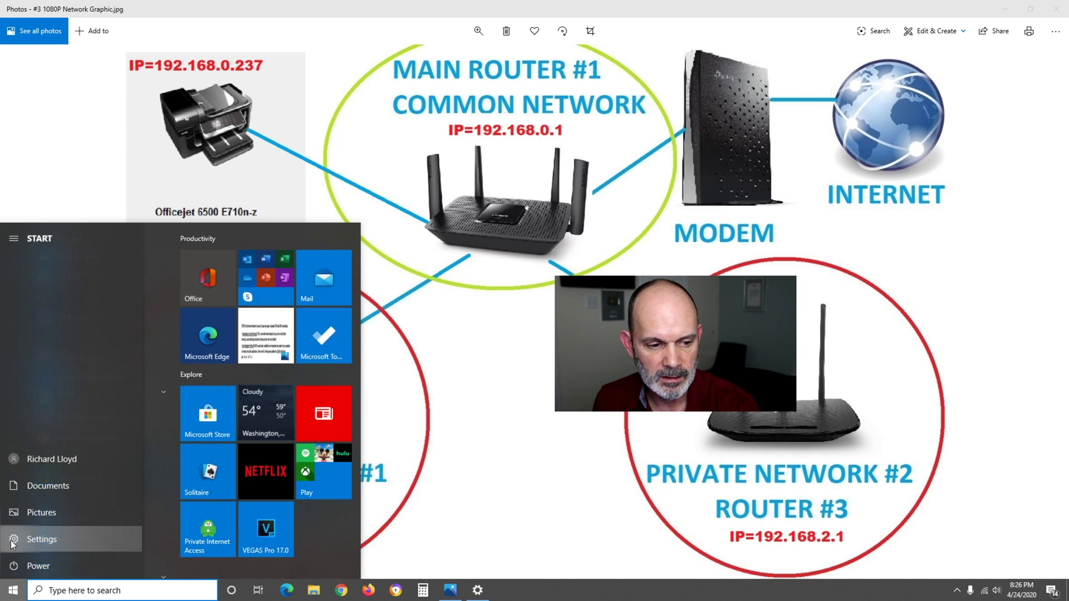
click(13, 561)
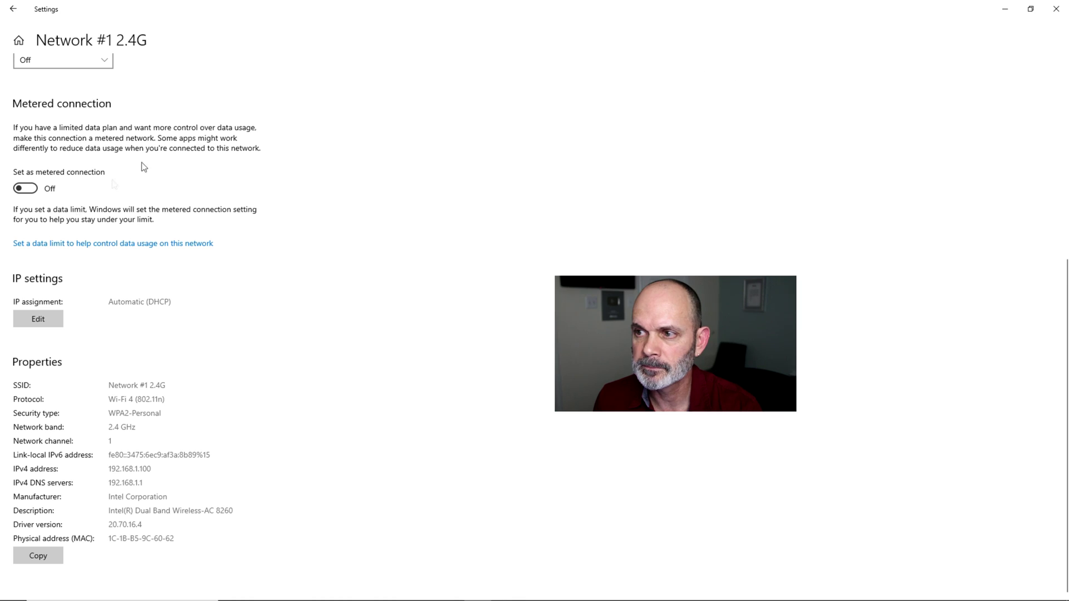
click(13, 9)
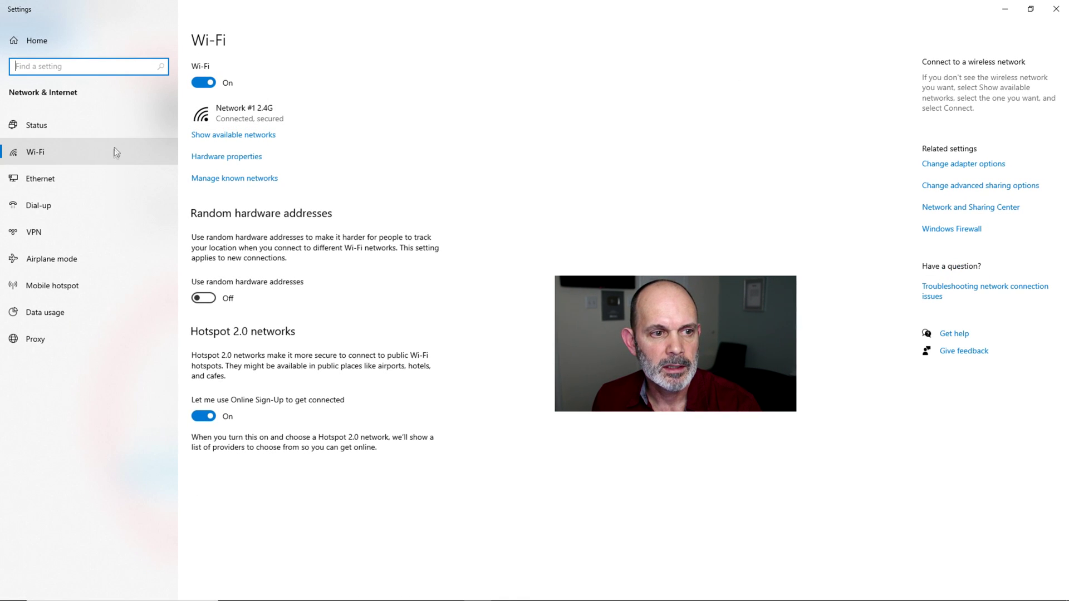
click(1057, 9)
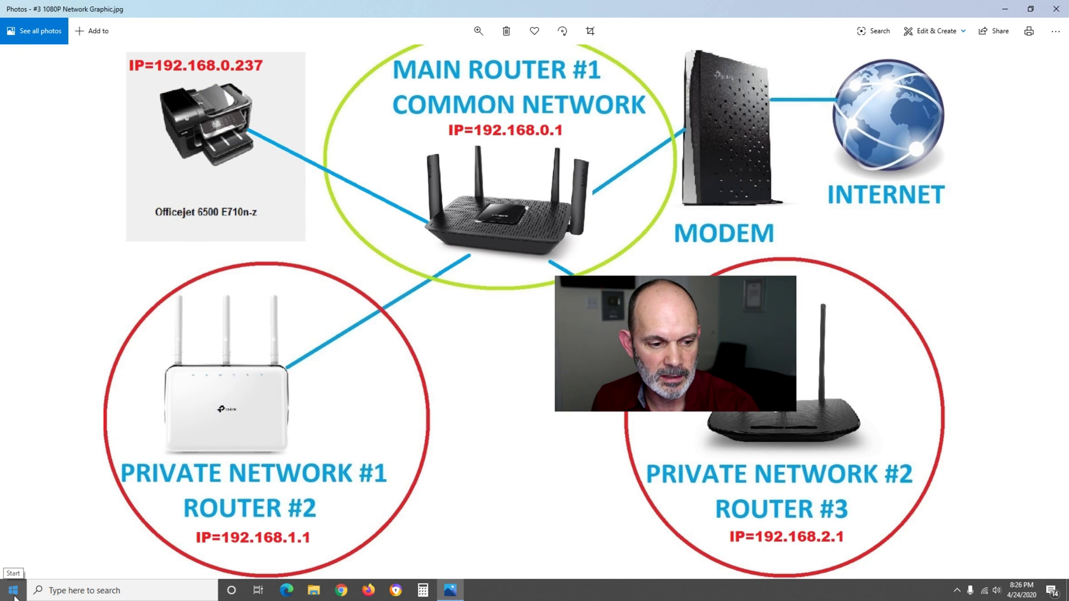
Open Windows Settings and go to the Printers & scanners page under Devices.
click(13, 592)
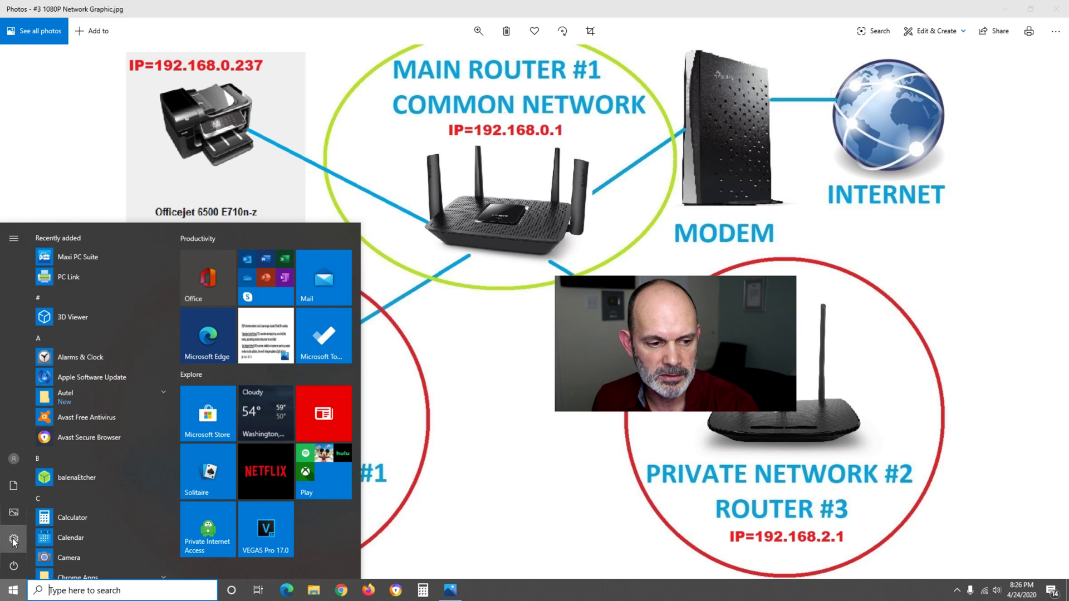
mouse_move(13, 543)
click(66, 538)
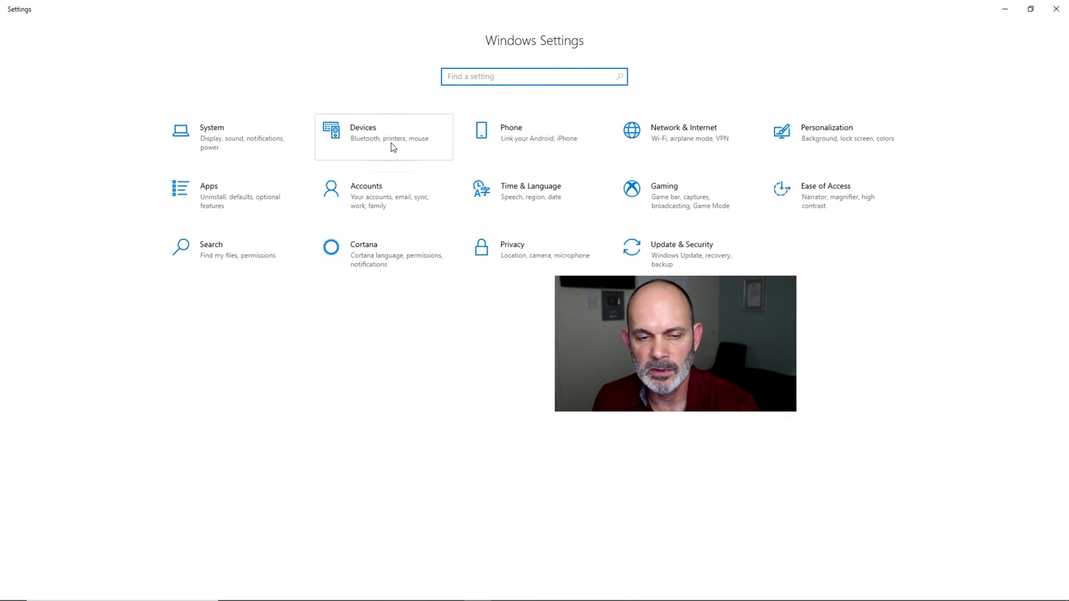
click(392, 146)
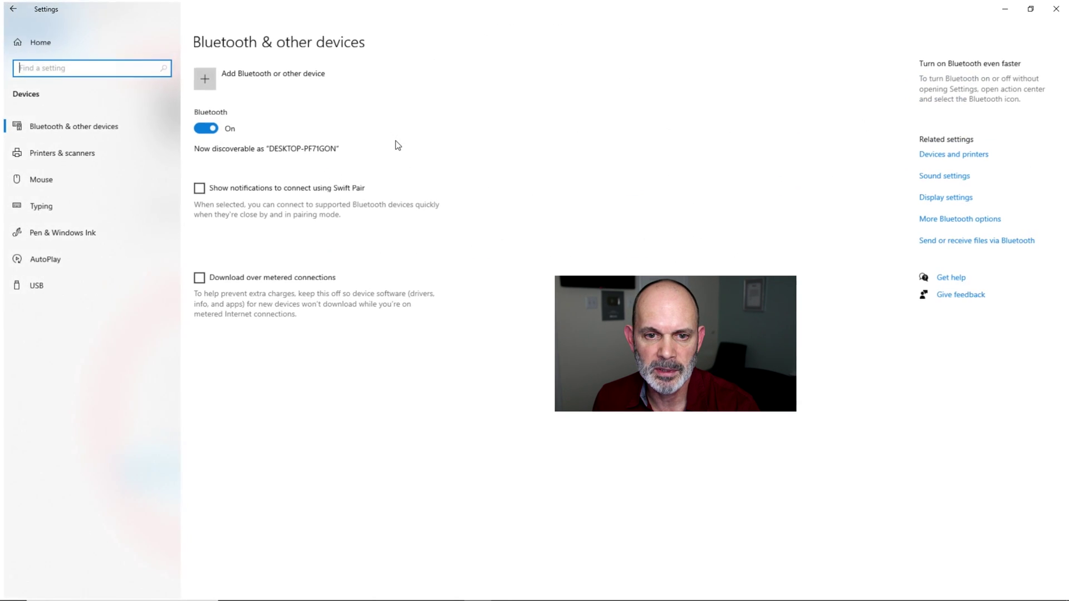
click(96, 155)
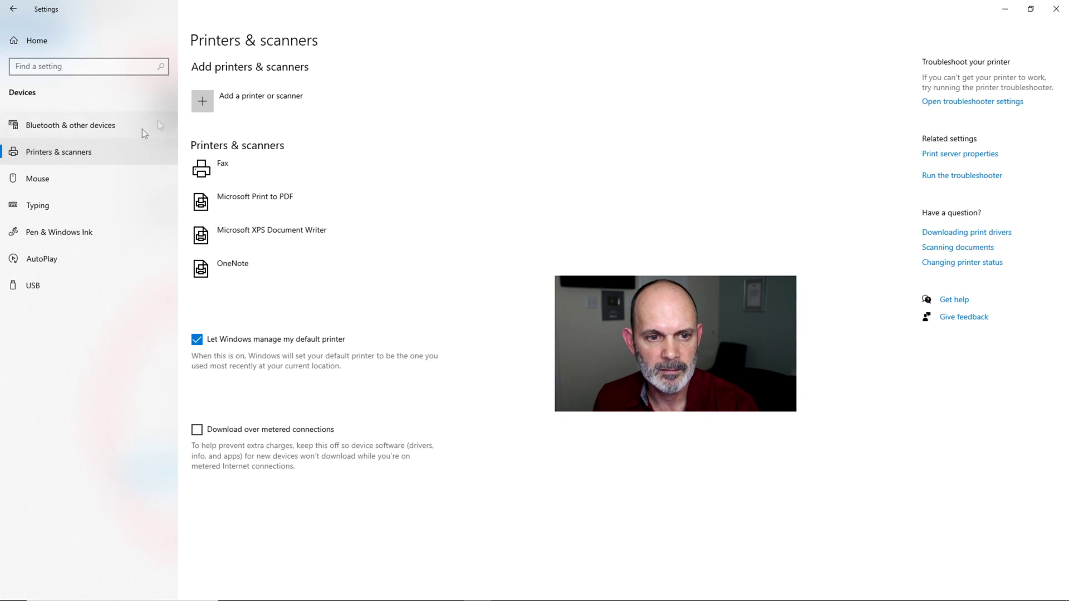
Start adding an unlisted printer, choosing to add it using a TCP/IP address or hostname.
click(312, 104)
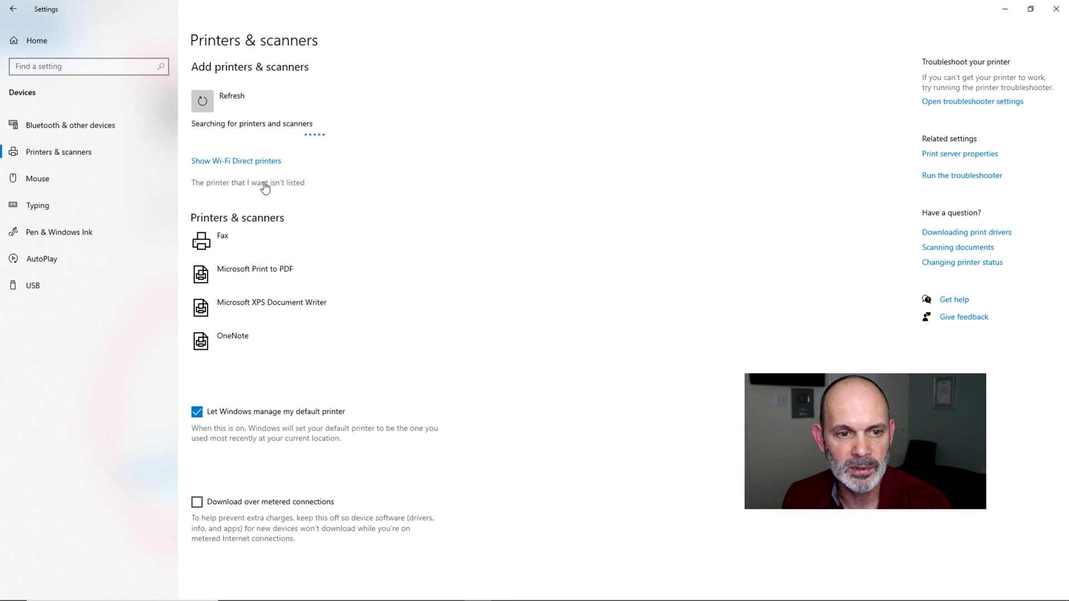
click(271, 186)
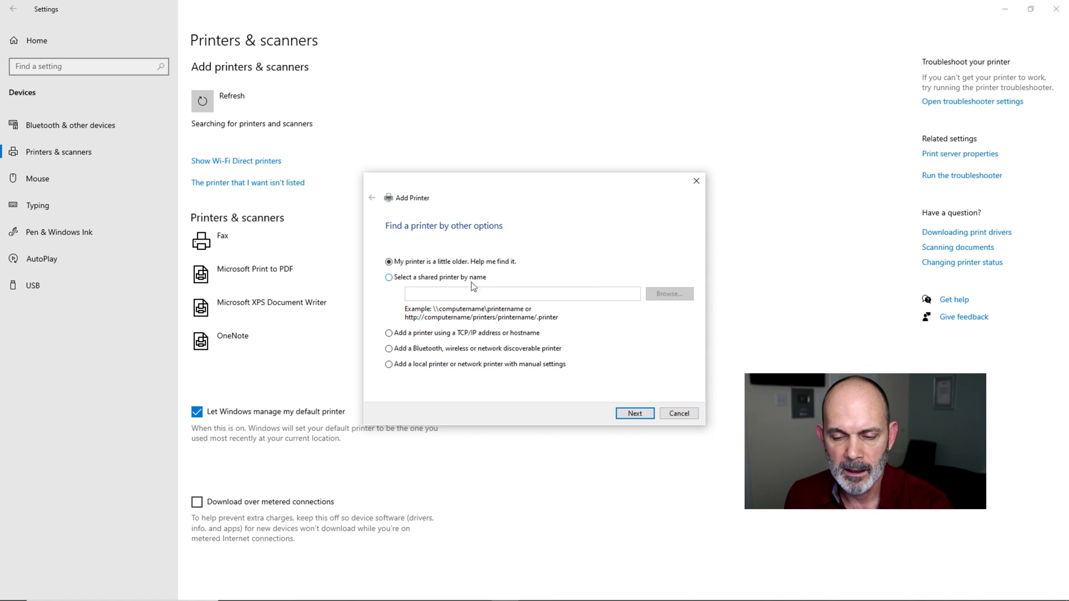
click(399, 334)
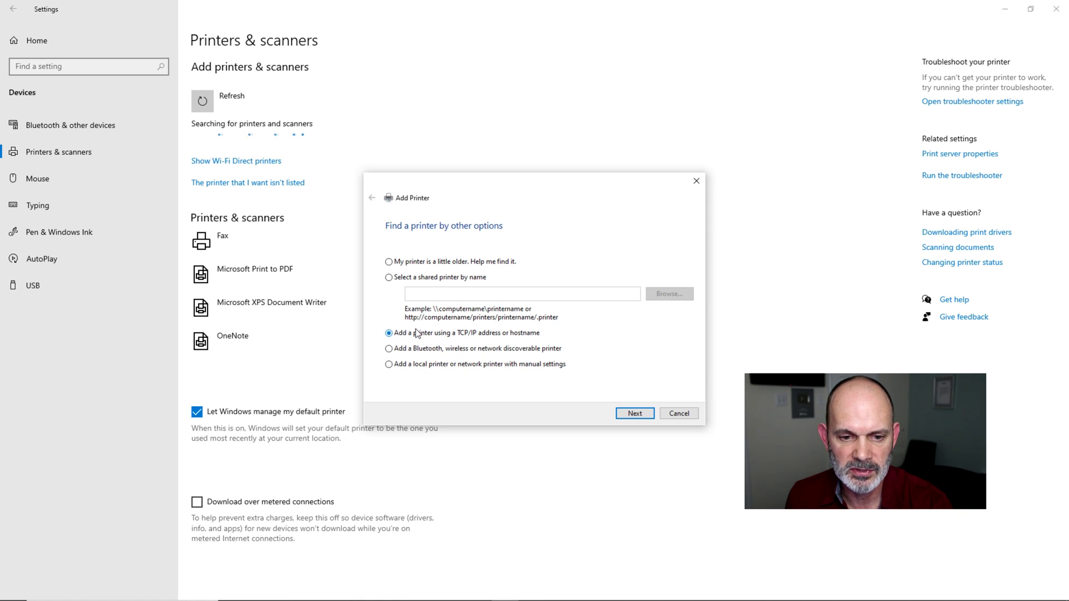
click(634, 414)
Enter 192.168.0.237 as the printer's IP address and submit it with the device type left on Autodetect.
click(529, 276)
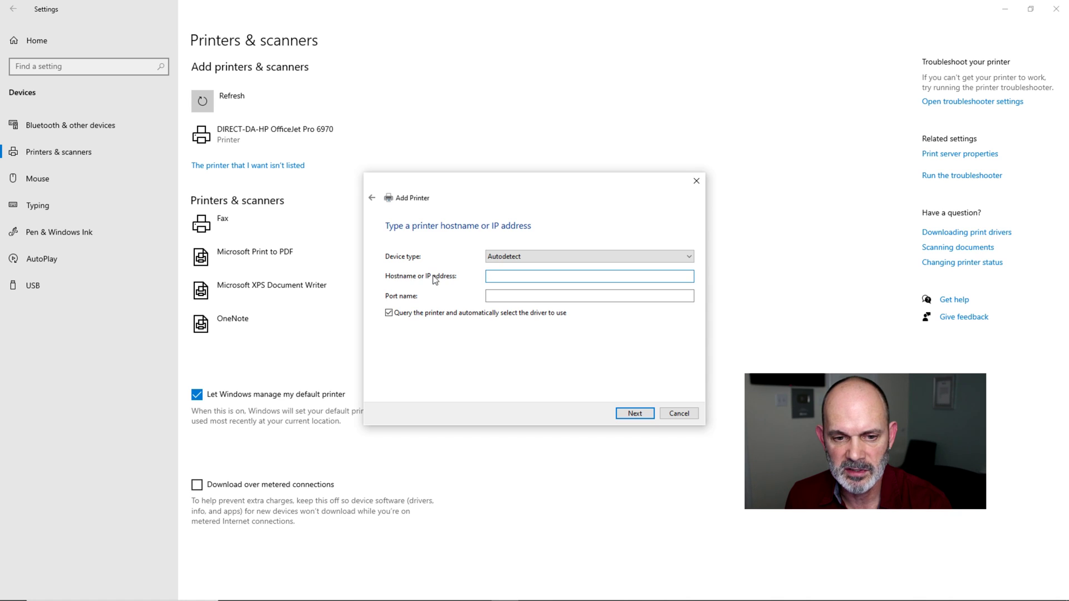
text(1)
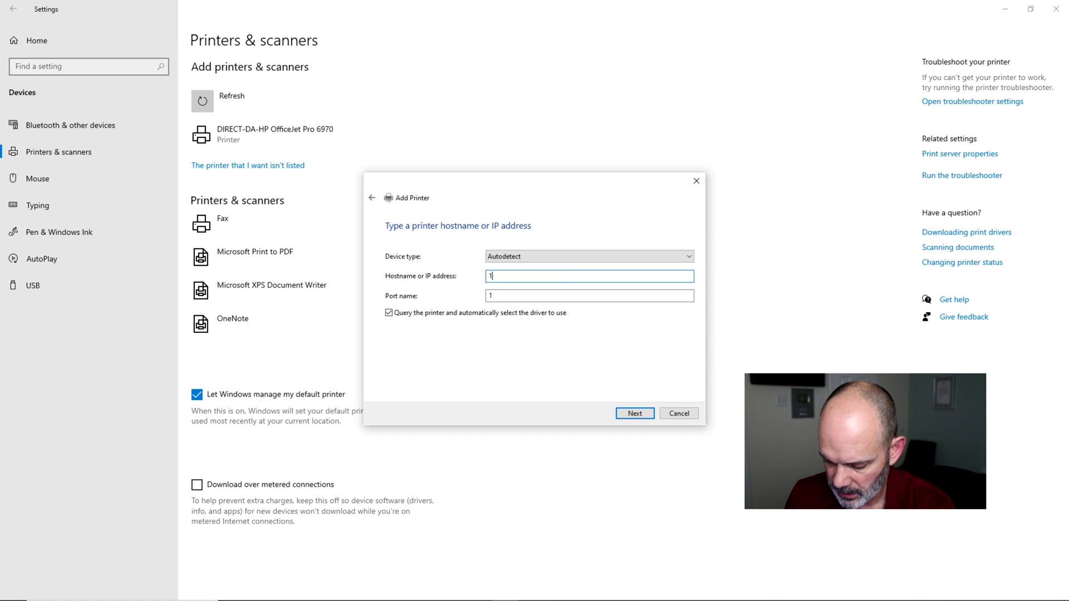
text(92.168.)
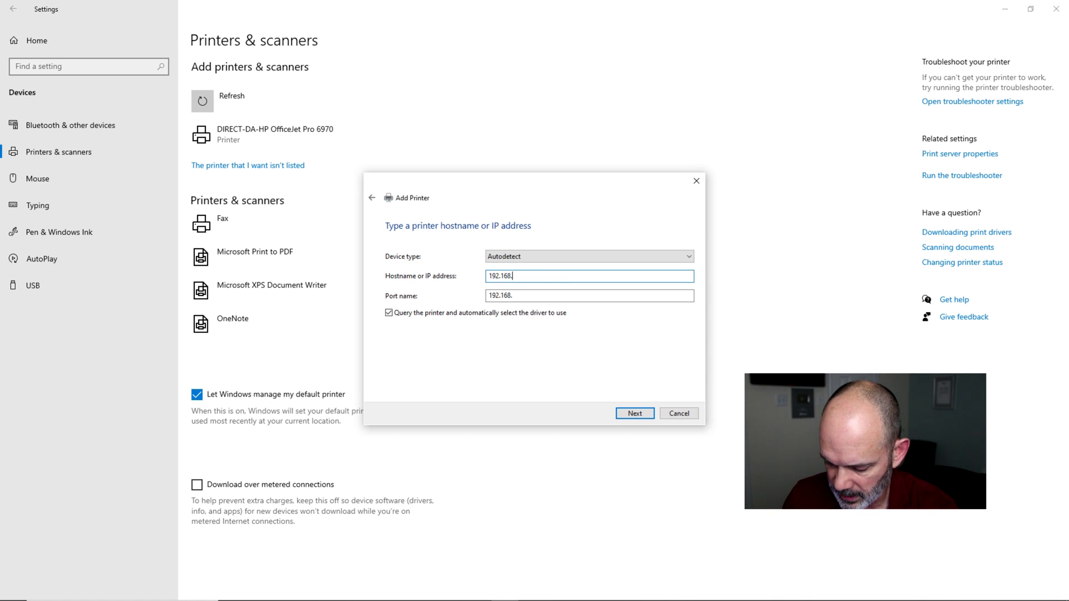
text(0.237)
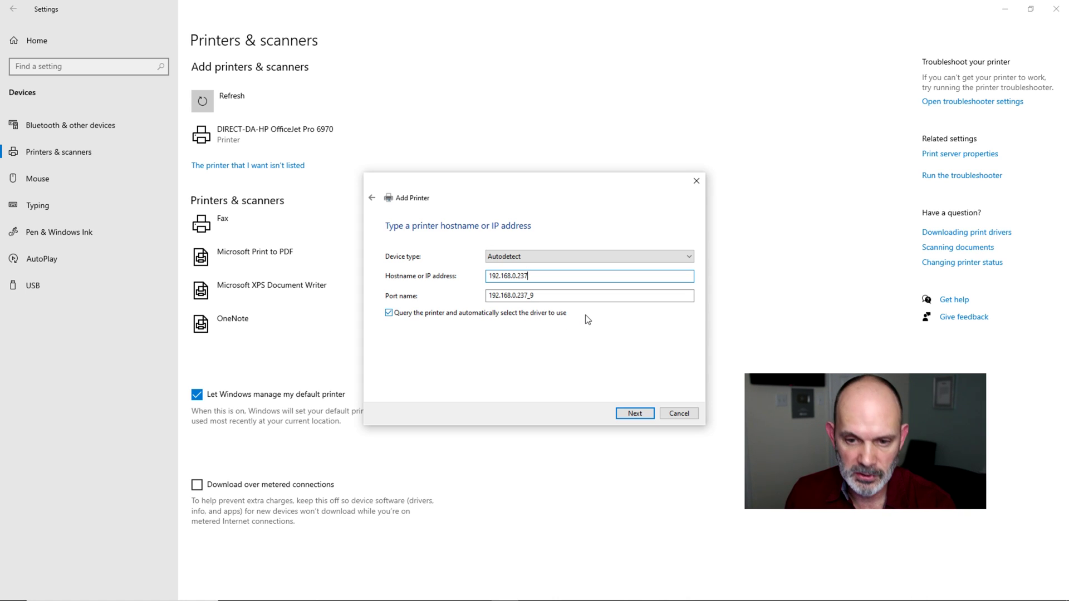
click(635, 415)
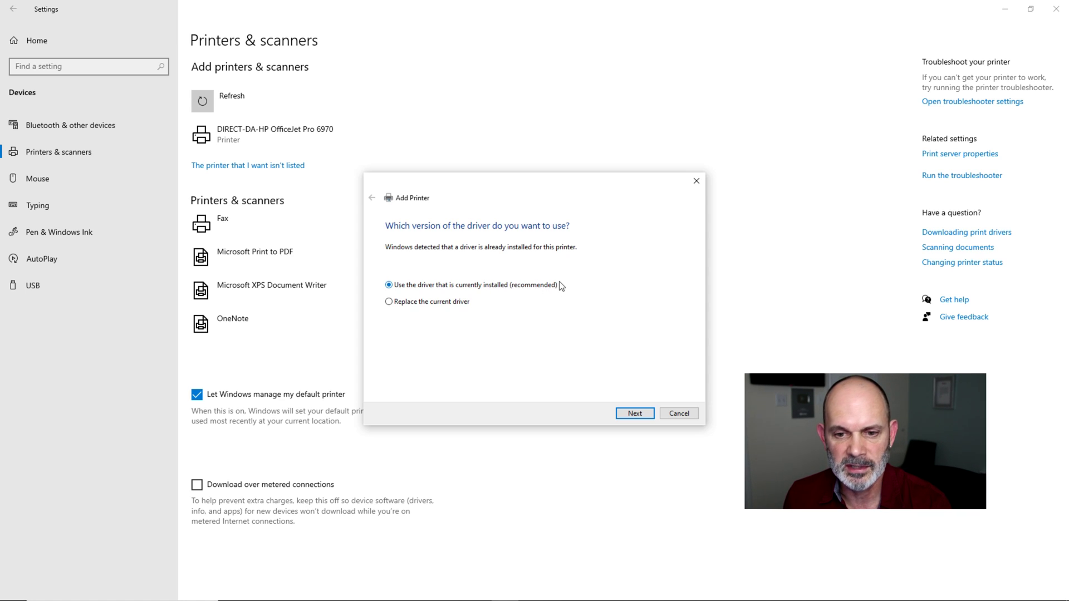
Finish adding the printer with the currently installed driver, the suggested printer name and no sharing.
click(631, 417)
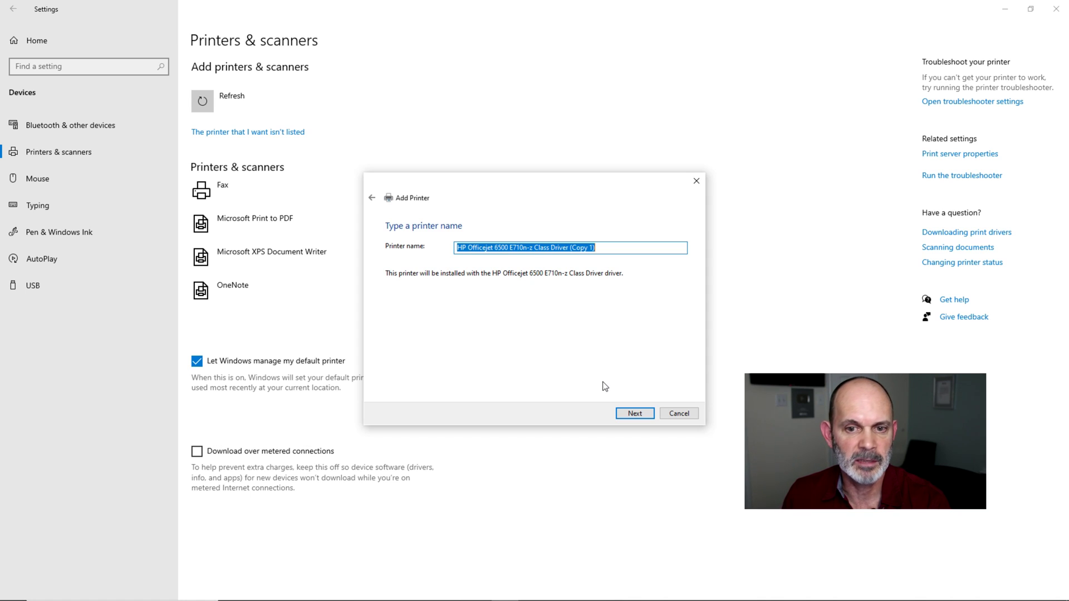
click(640, 419)
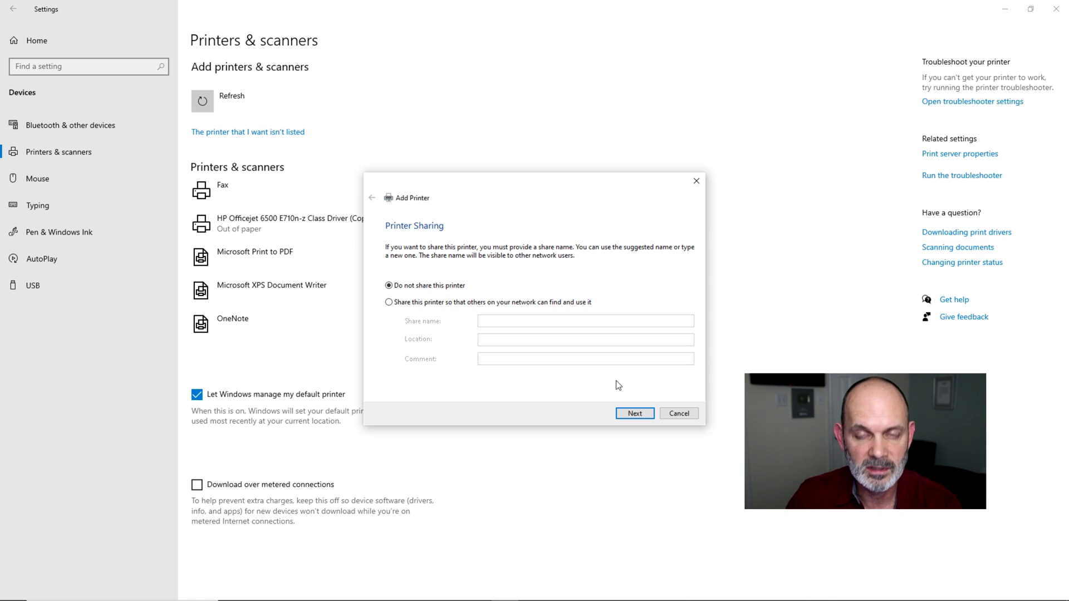
click(645, 413)
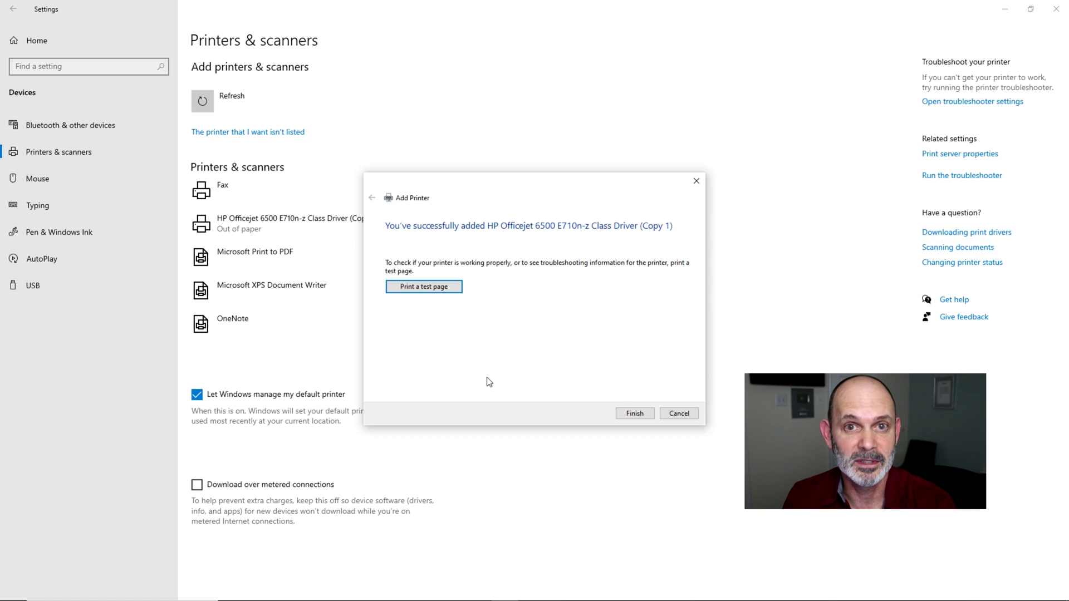
click(635, 414)
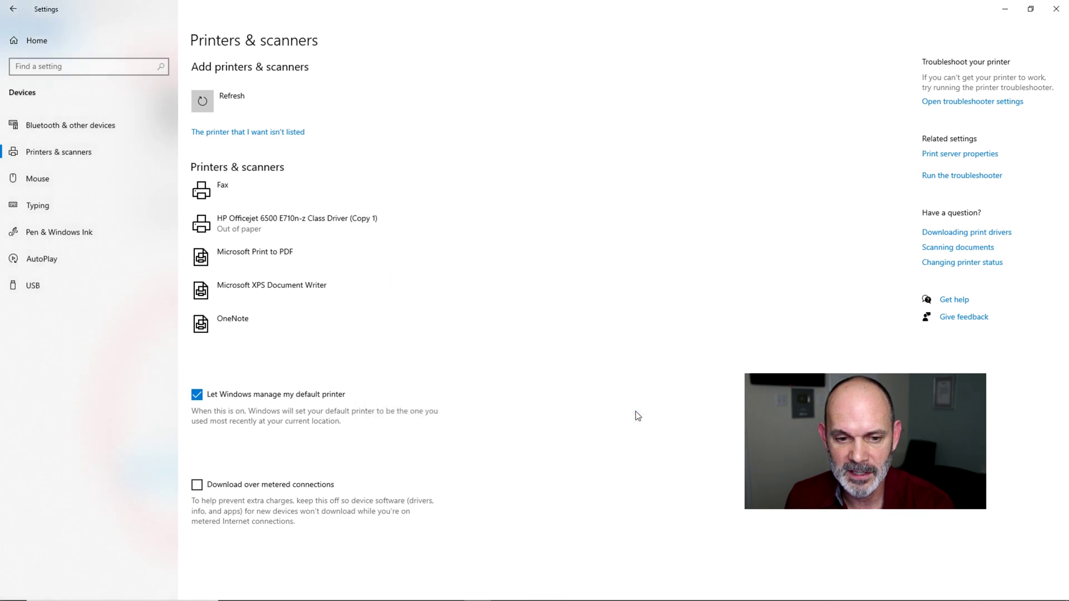
Remove the HP Officejet 6500 E710n-z printer from the computer's printer list and confirm the removal.
click(242, 229)
click(382, 269)
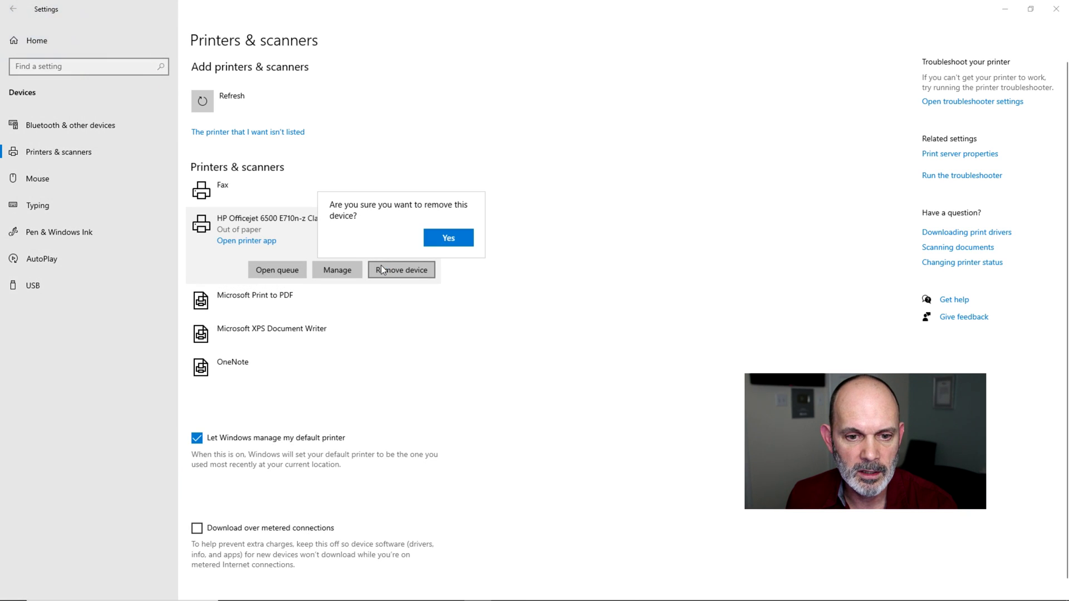
click(447, 239)
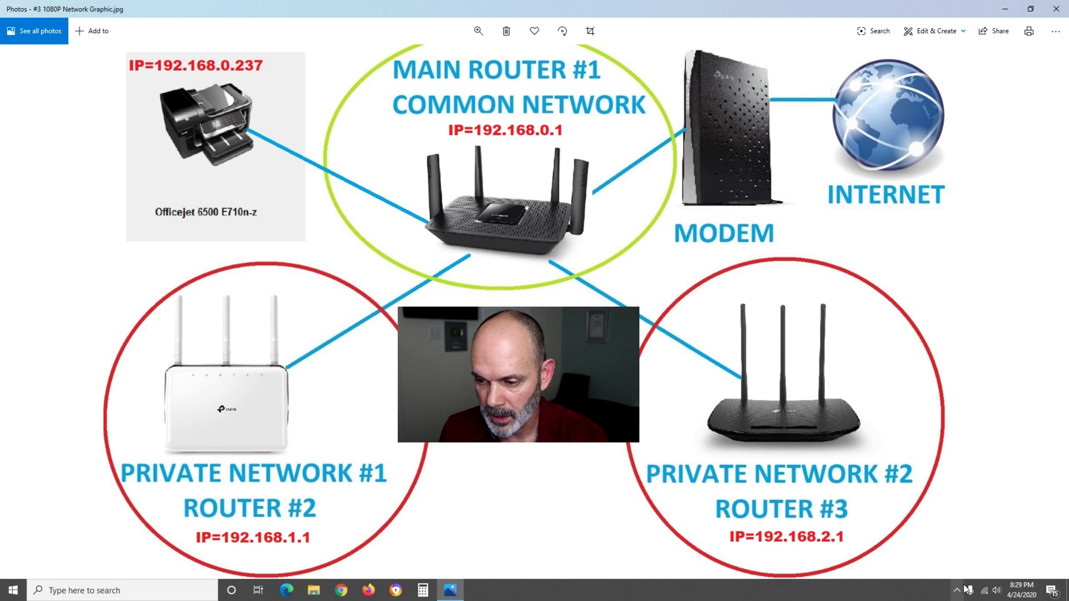
Connect the computer to the Network #2 2.4G Wi-Fi network with automatic connection enabled.
click(985, 590)
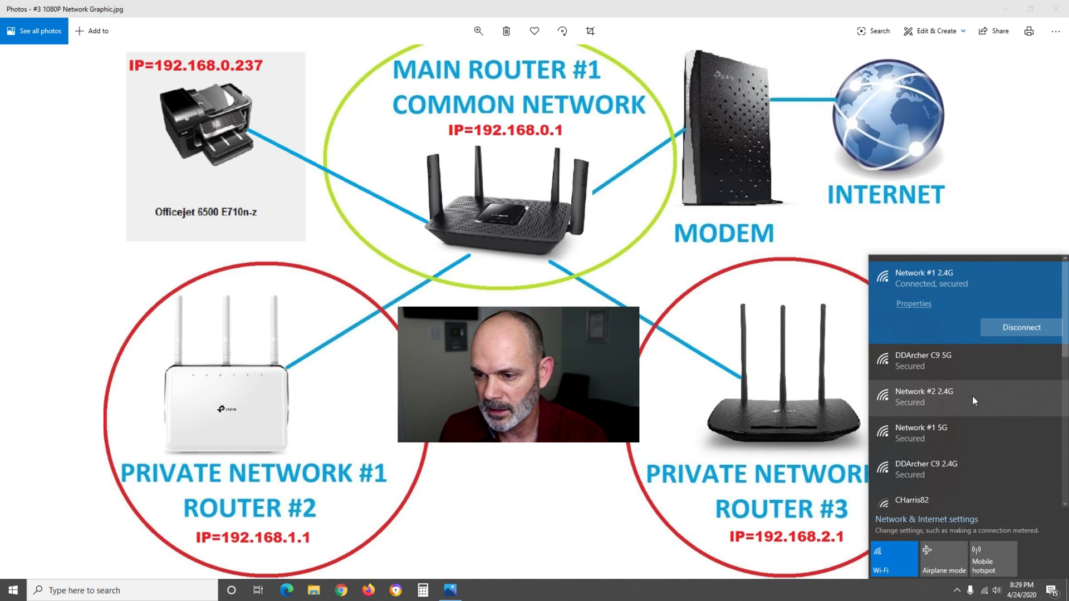
click(972, 396)
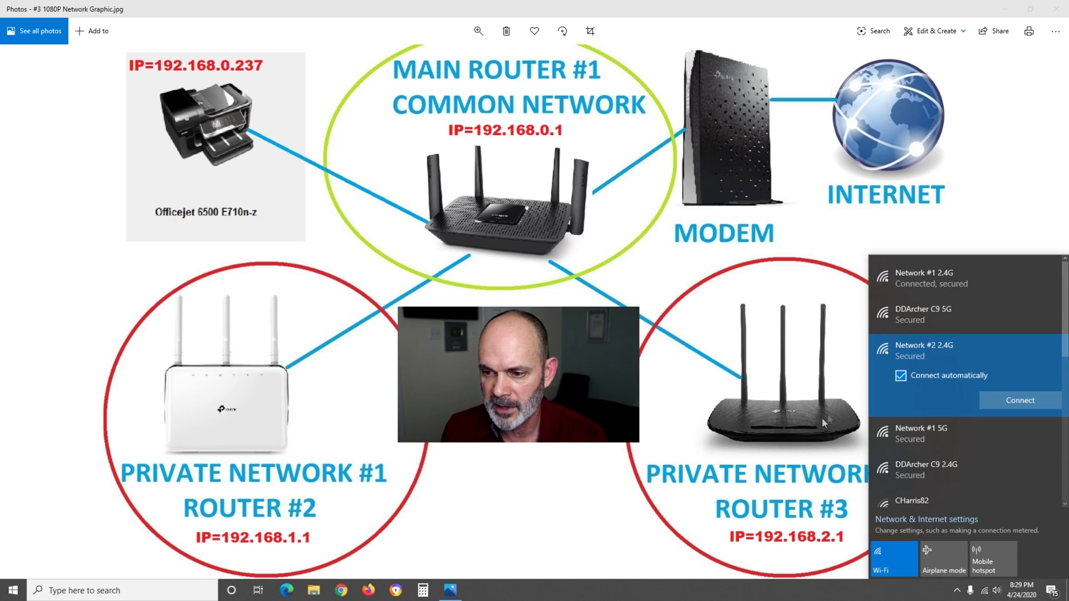
click(992, 398)
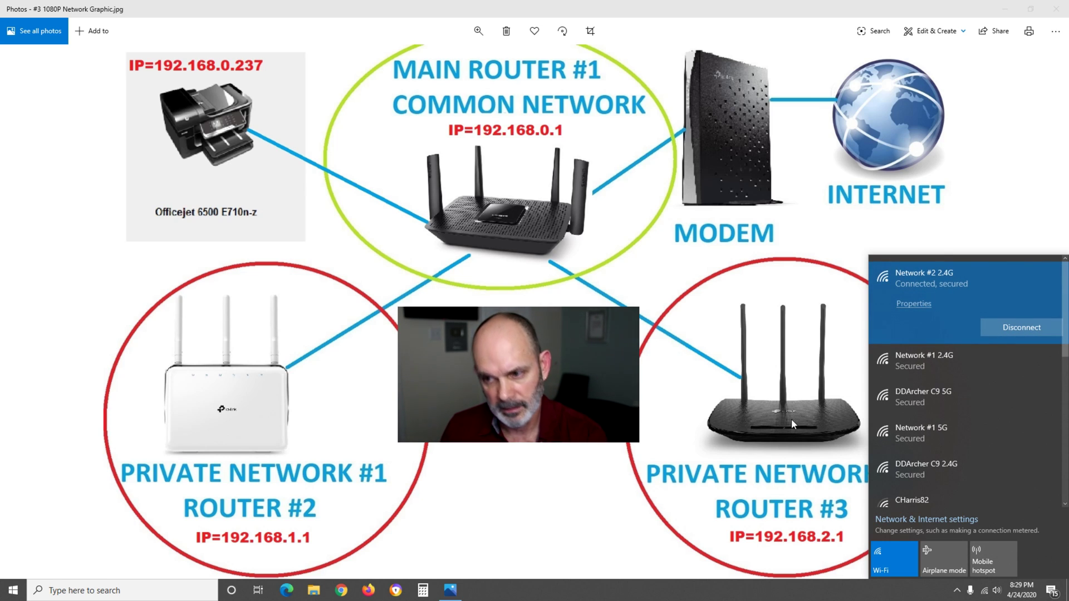
Open Windows Settings again and go to the Printers & scanners page under Devices.
click(14, 594)
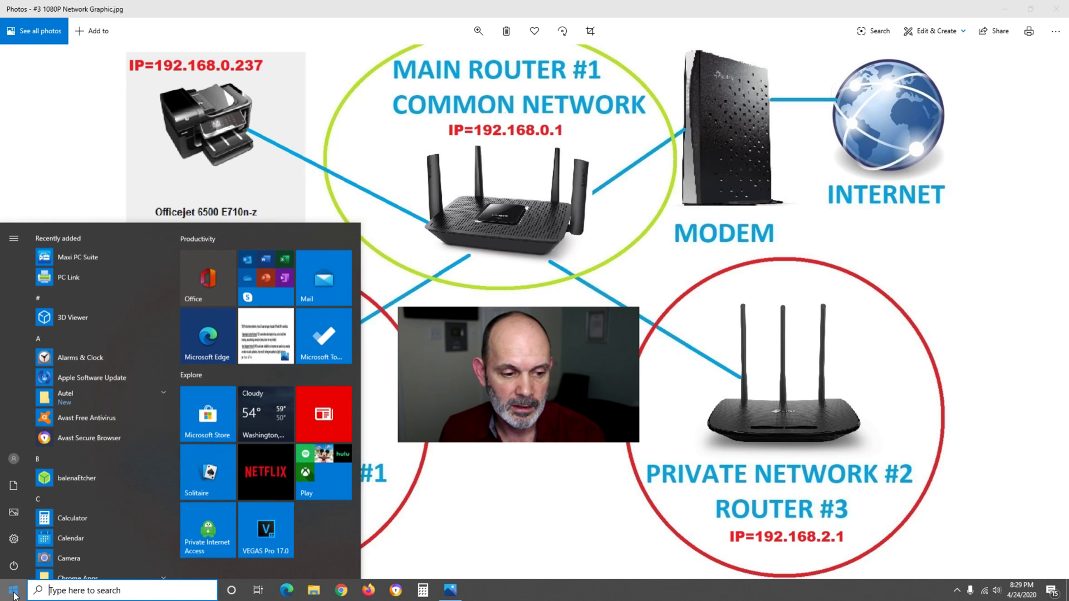
mouse_move(18, 537)
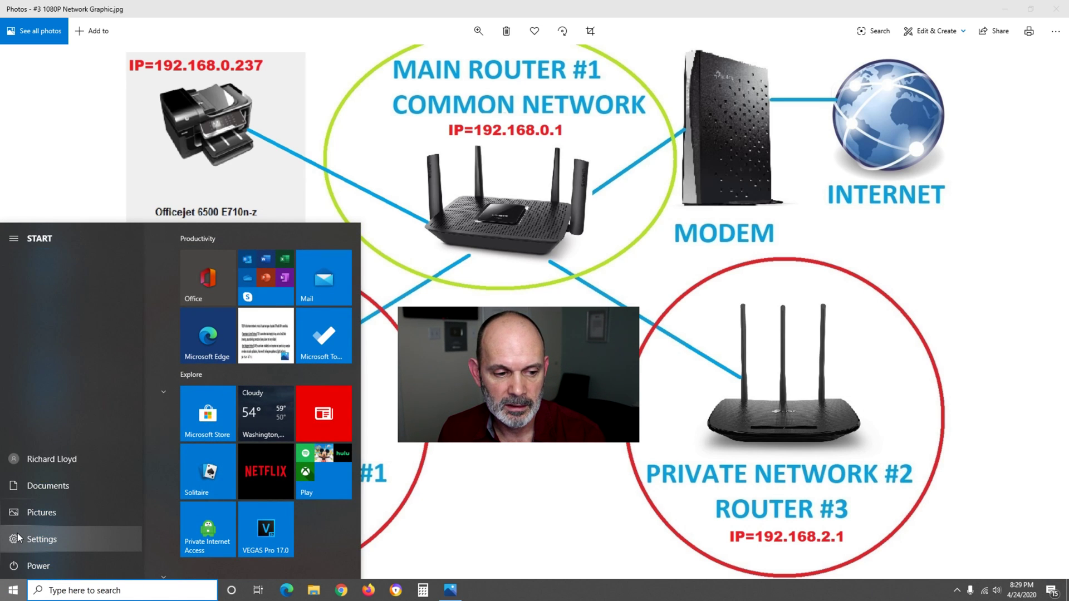
click(55, 540)
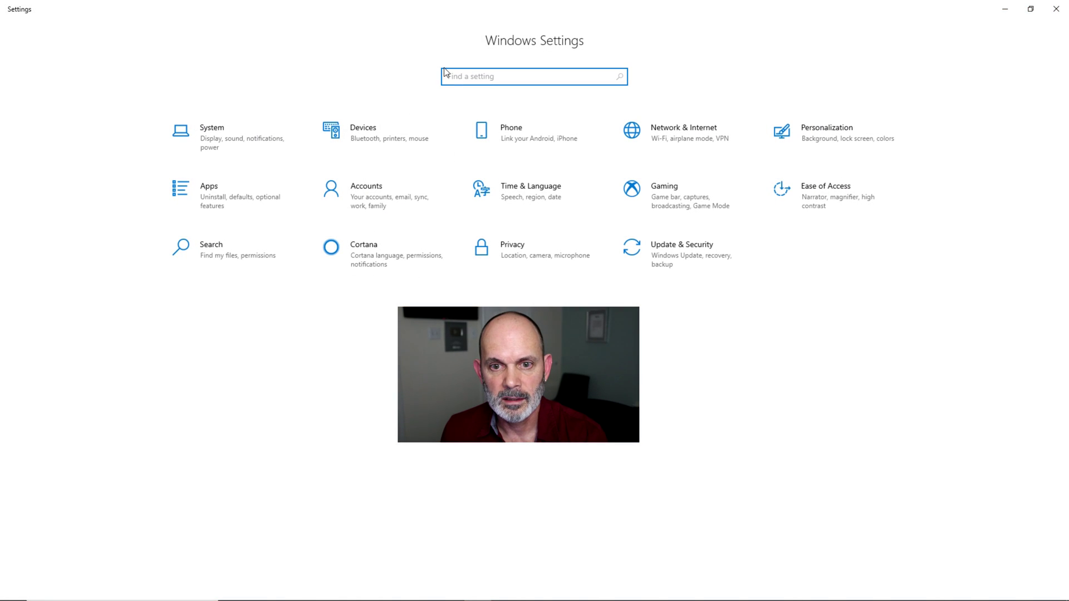
click(412, 145)
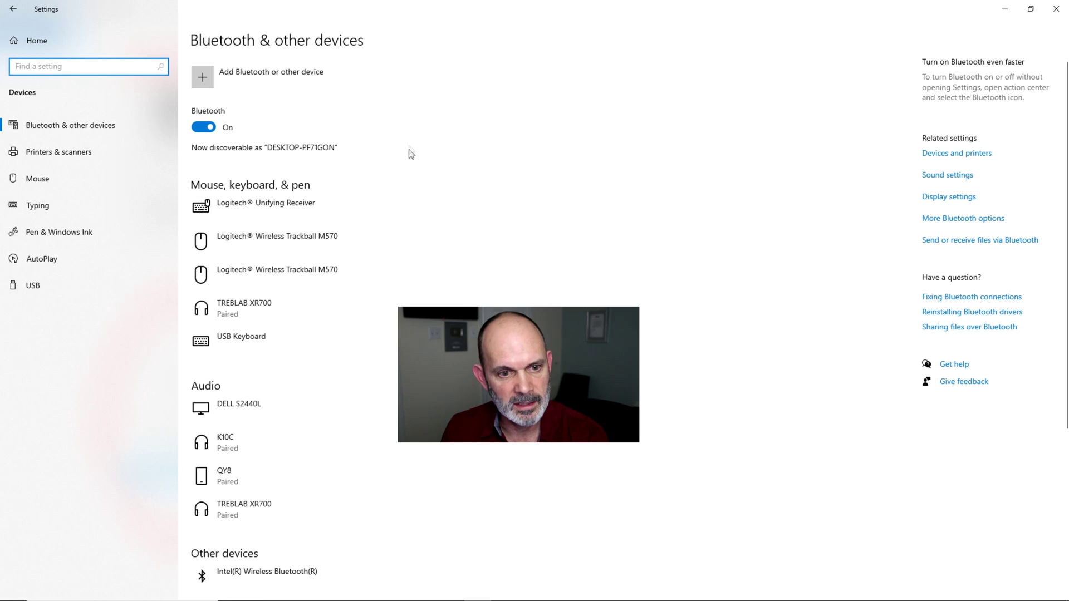
click(106, 150)
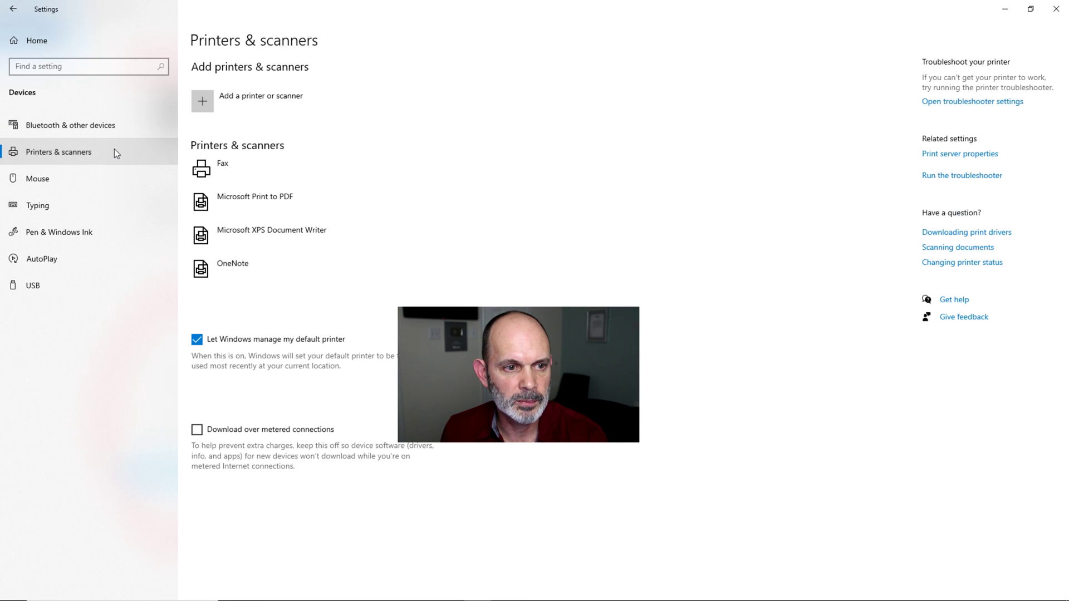
Begin adding an unlisted printer by TCP/IP address or hostname and proceed to the address entry page.
click(261, 101)
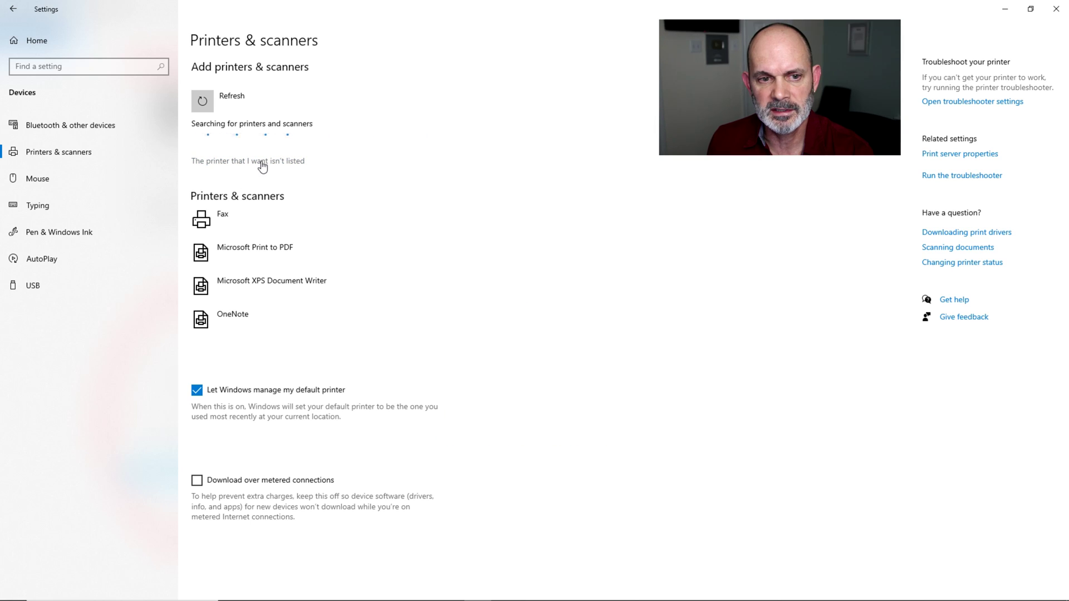
click(262, 165)
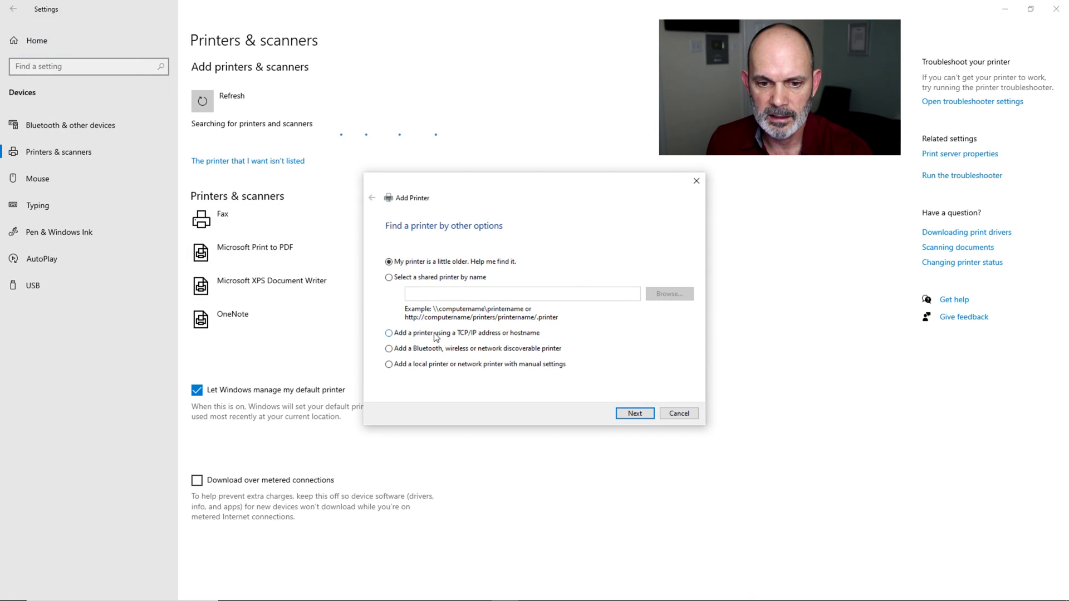
click(635, 413)
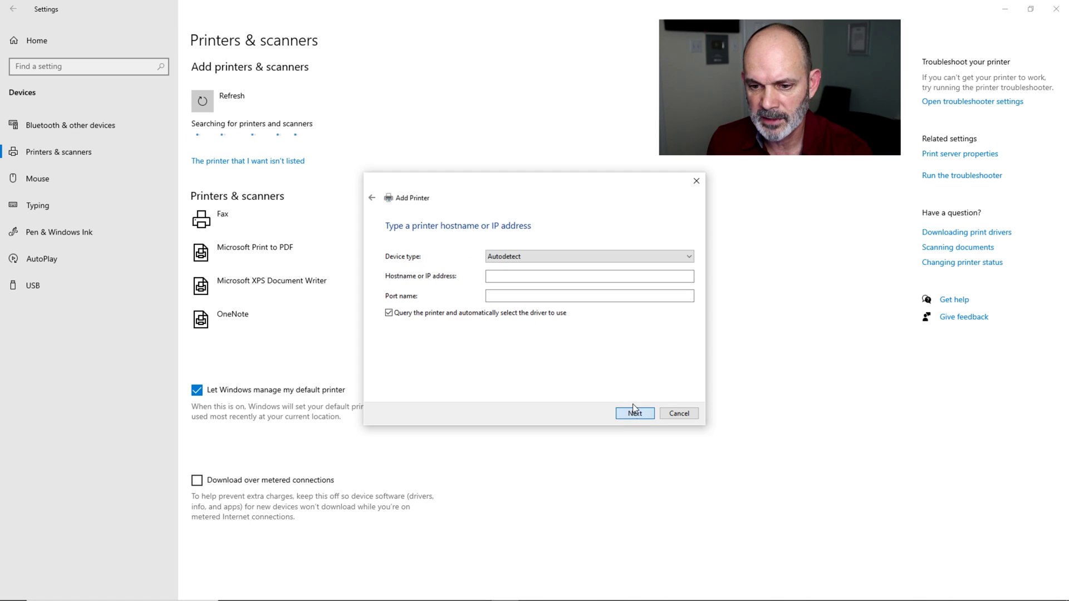
Enter 192.168.0.237 as the printer's IP address with device type Autodetect and proceed to driver selection.
click(602, 272)
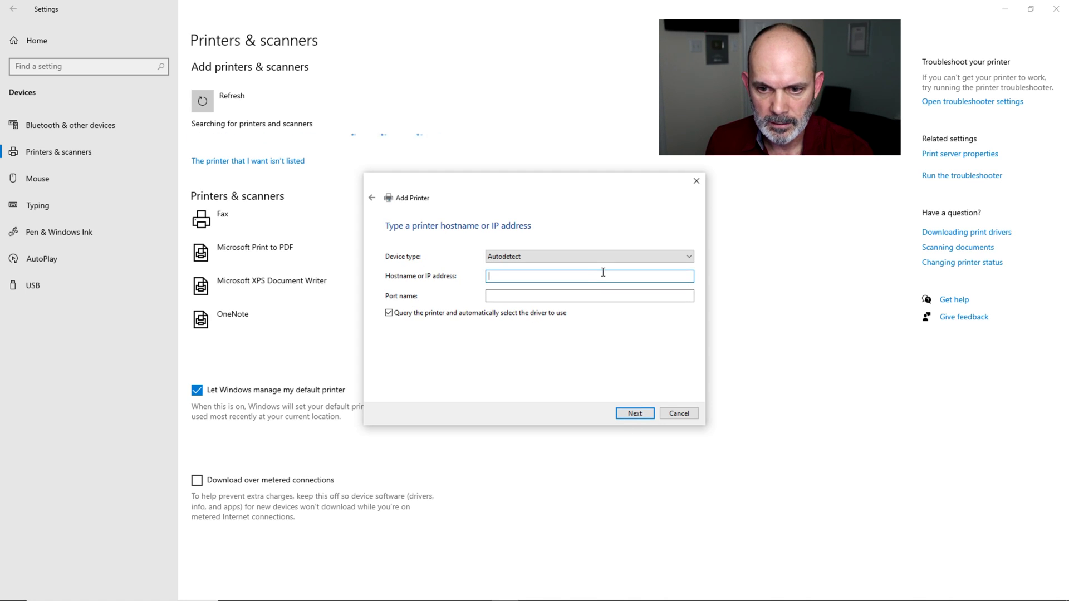
text(192.16)
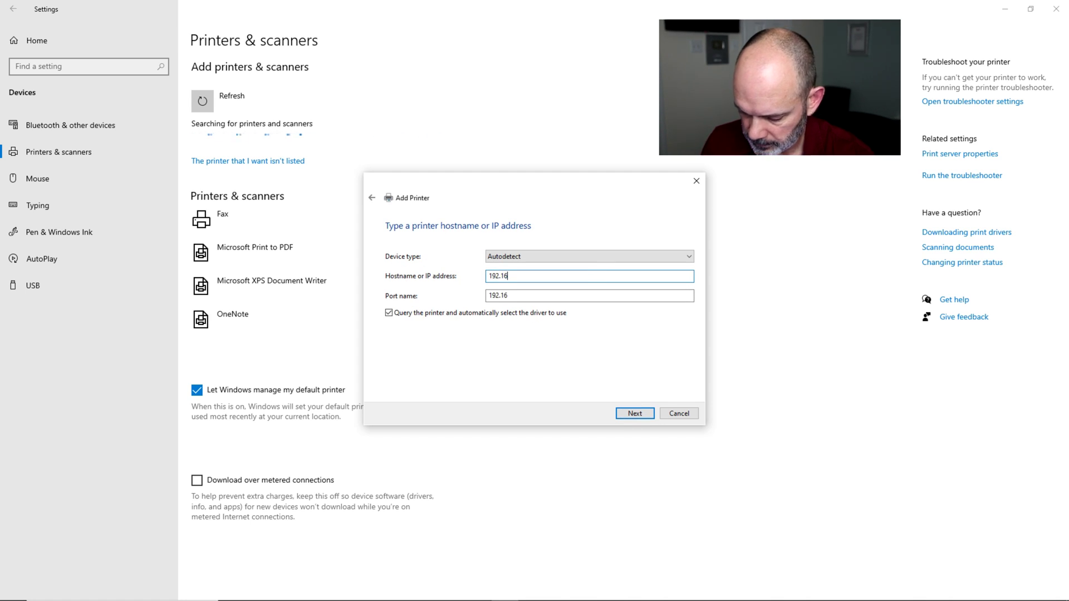
text(8.0.237)
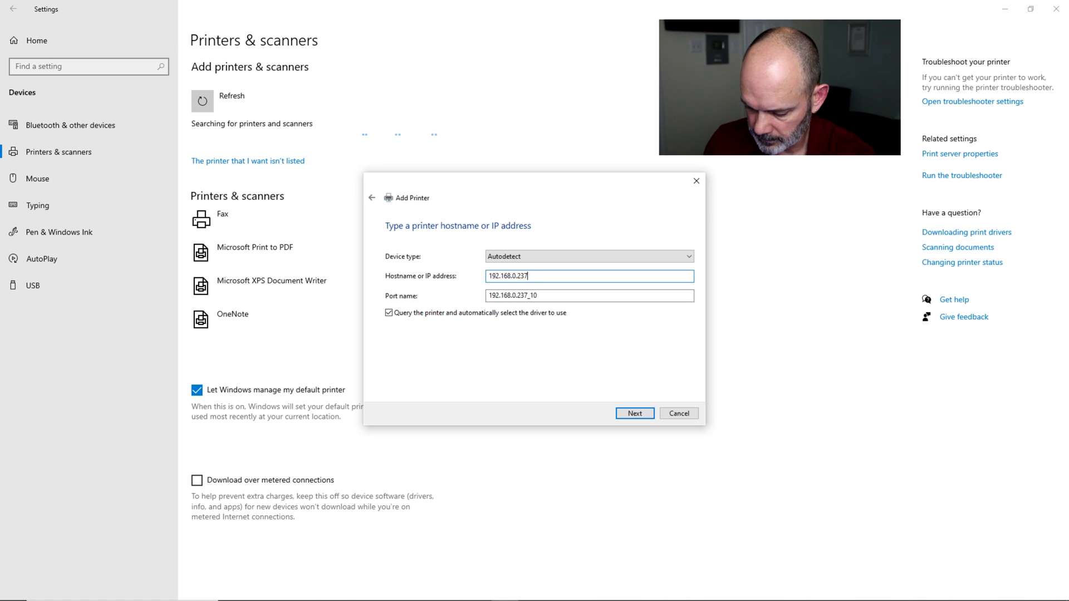
click(629, 417)
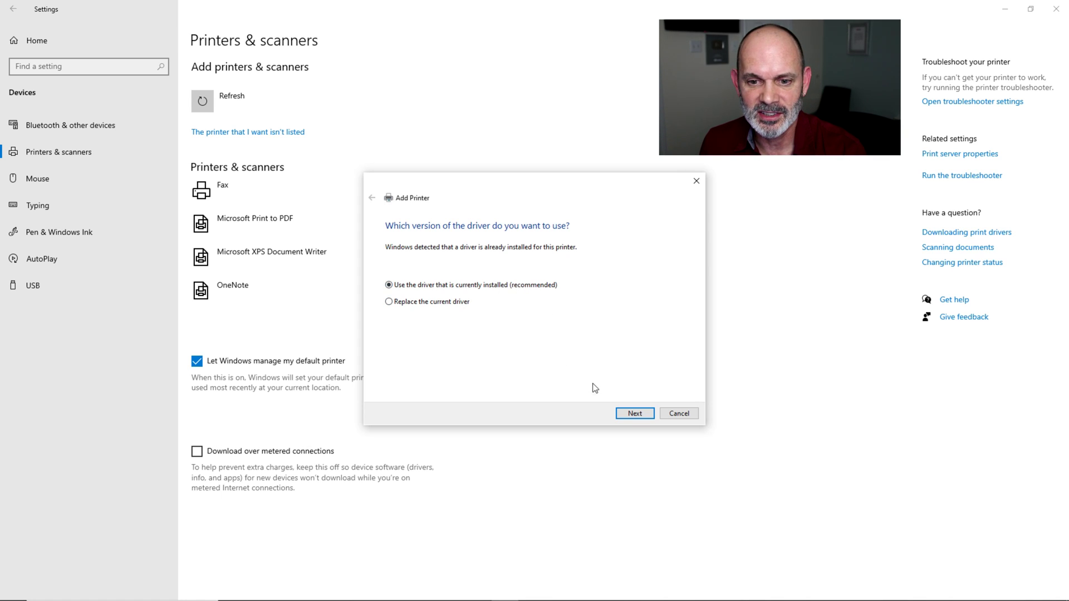
Finish adding the printer with the currently installed driver and suggested name, without sharing it or printing a test page.
click(635, 413)
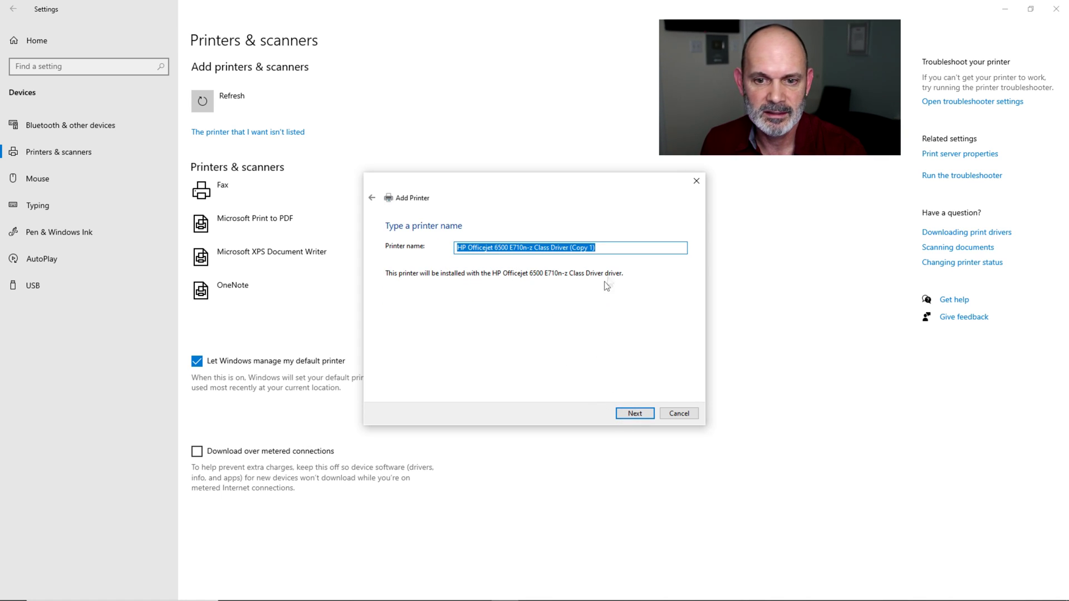
click(633, 412)
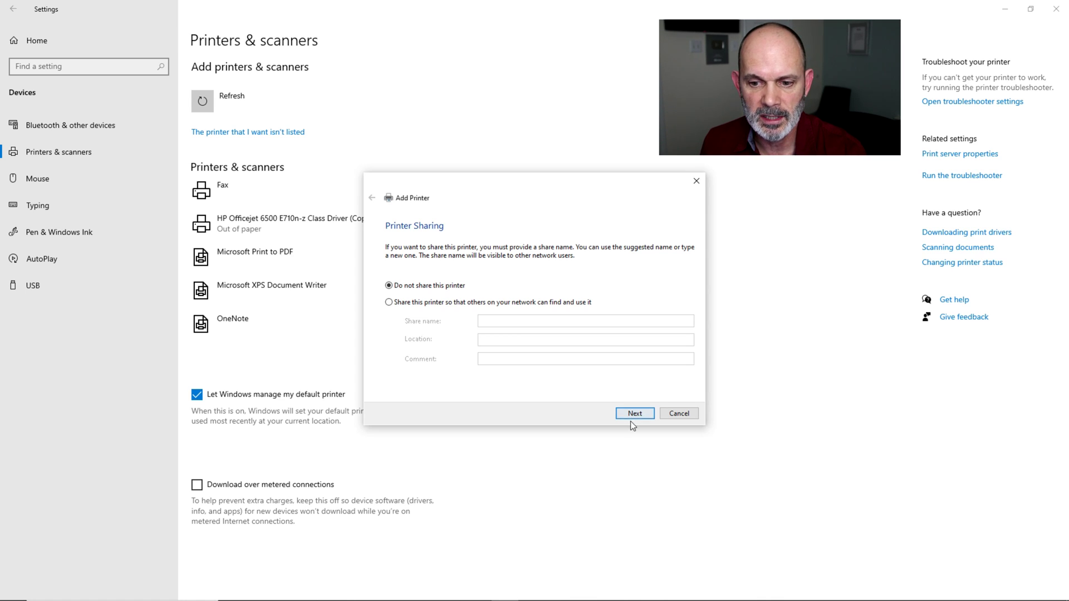
click(633, 416)
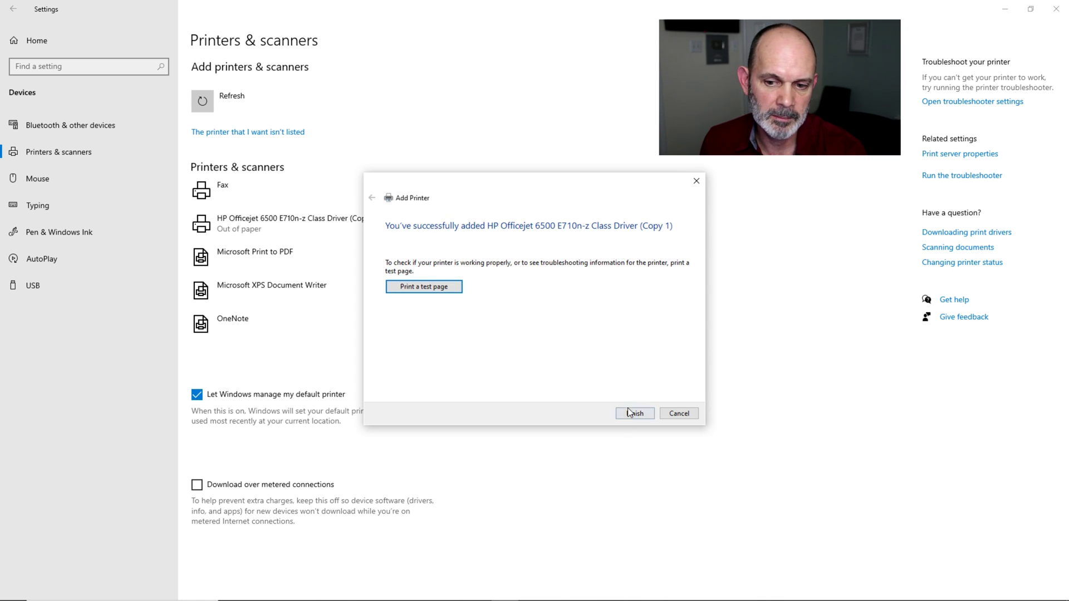
click(632, 414)
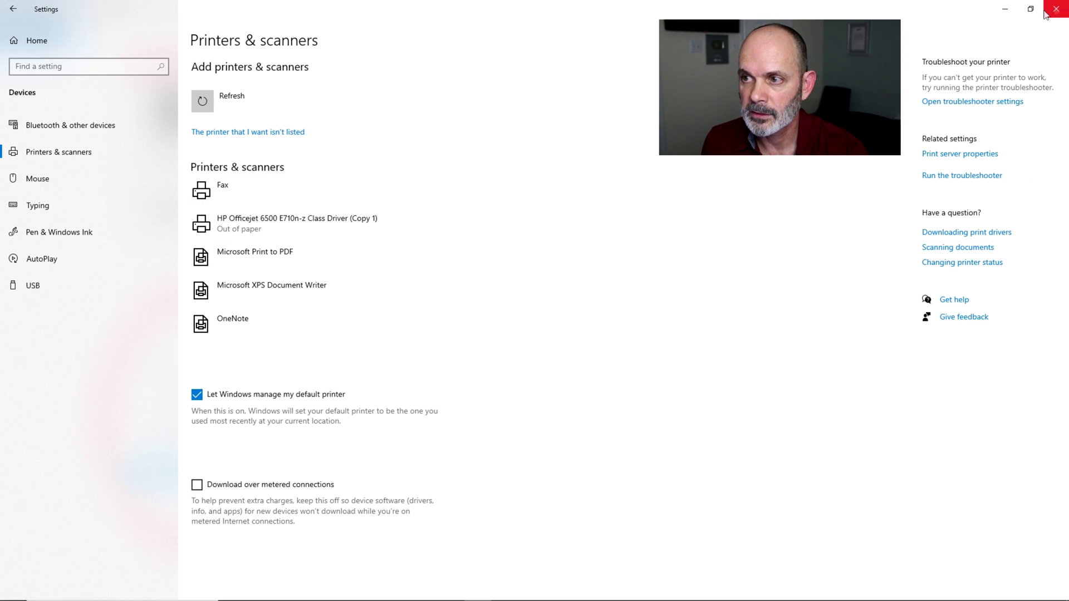
Remove the HP Officejet 6500 E710n-z Class Driver (Copy 1) printer, confirm the removal, and close Settings.
click(351, 230)
click(397, 270)
click(449, 236)
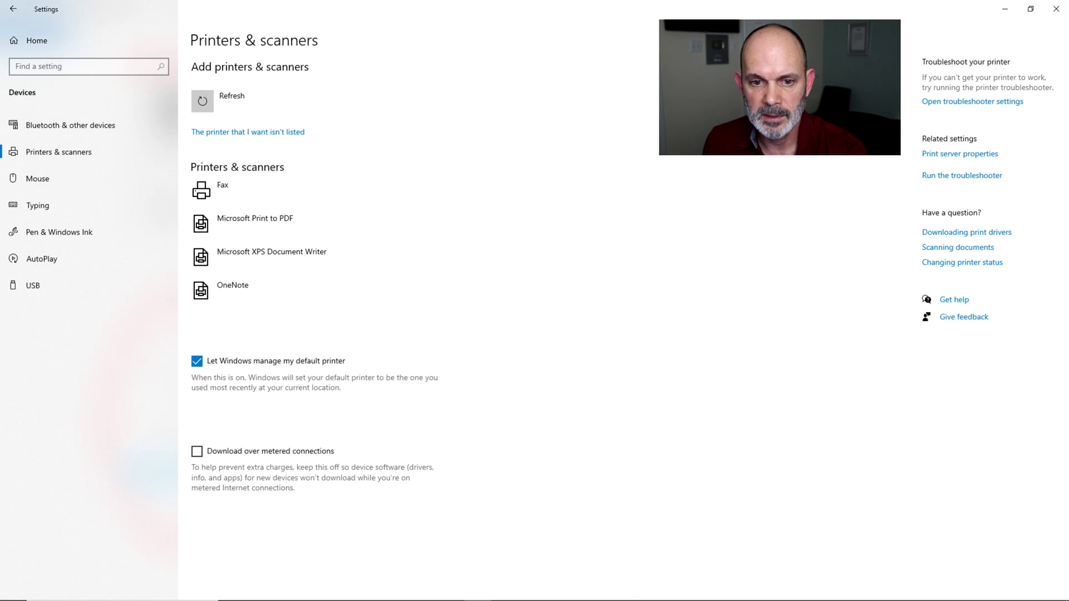
click(1056, 10)
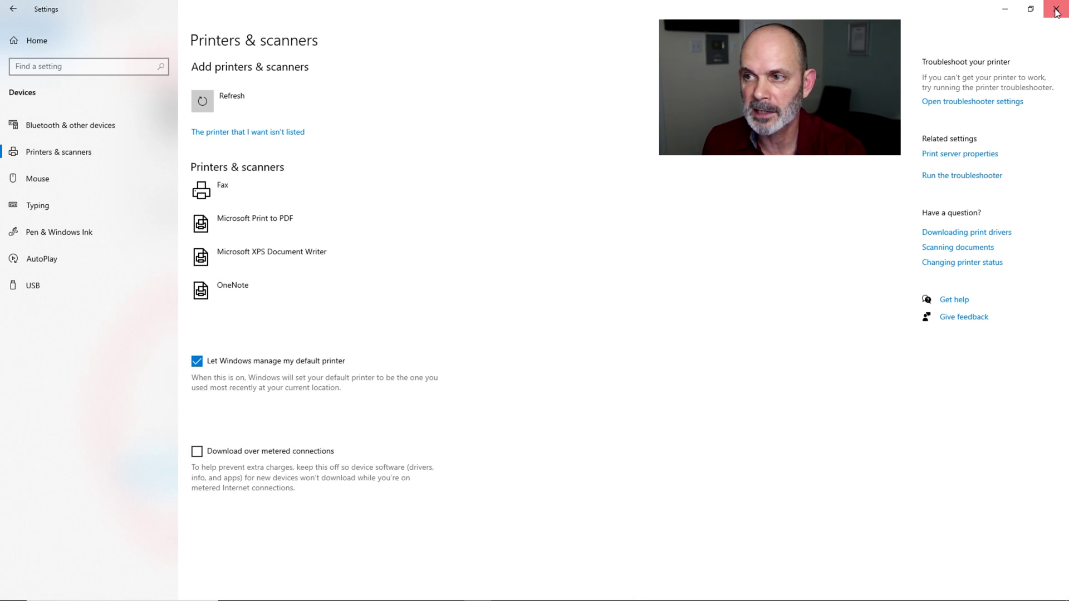